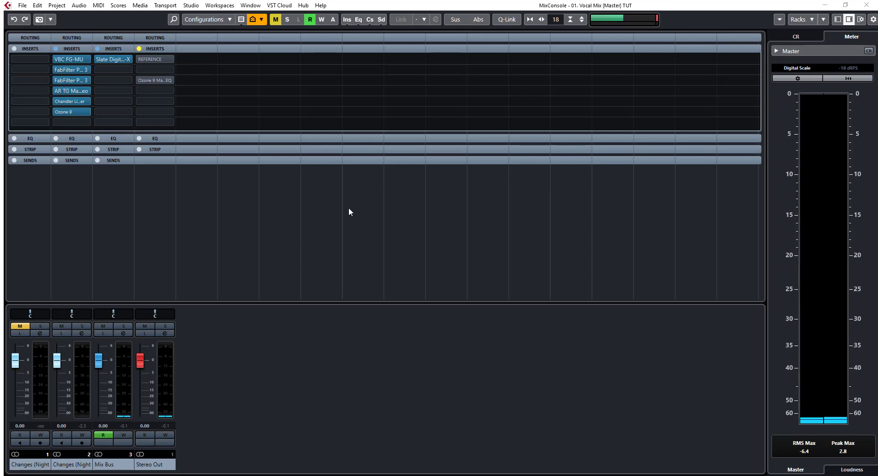
- Open the REFERENCE plugin on Stereo Out to view its loaded reference track, and close it
left_click(147, 59)
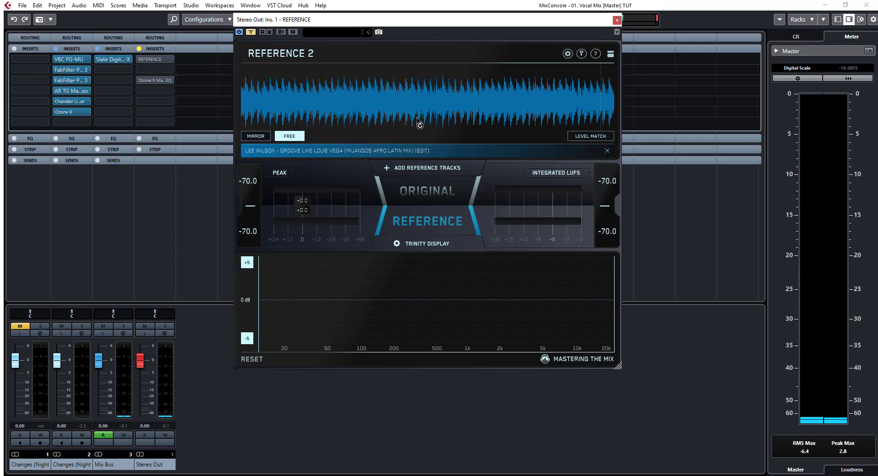
left_click(617, 20)
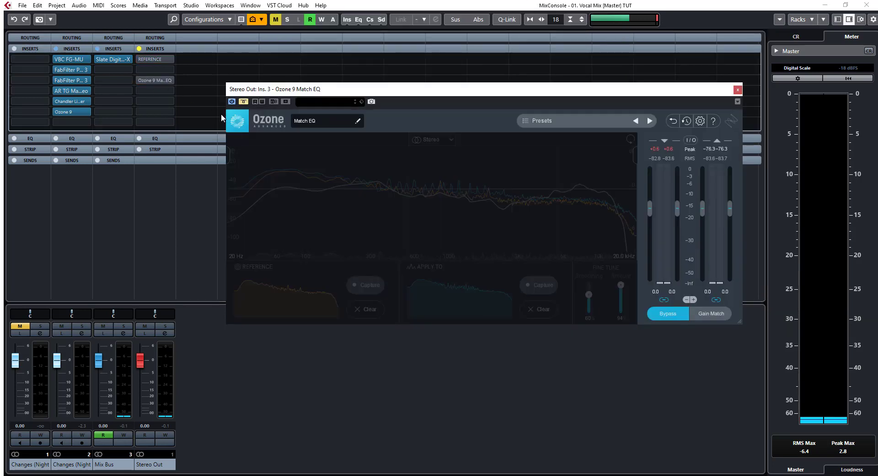
- Activate Ozone 9 Match EQ on Stereo Out, clear both its Reference and Apply To snapshots, and close it
left_click(244, 101)
left_click(365, 309)
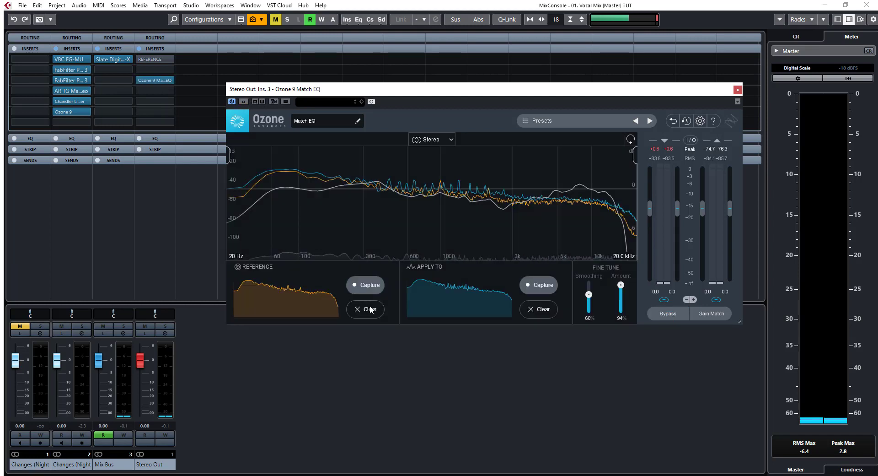
left_click(529, 311)
left_click_drag(506, 94, 506, 236)
left_click(696, 234)
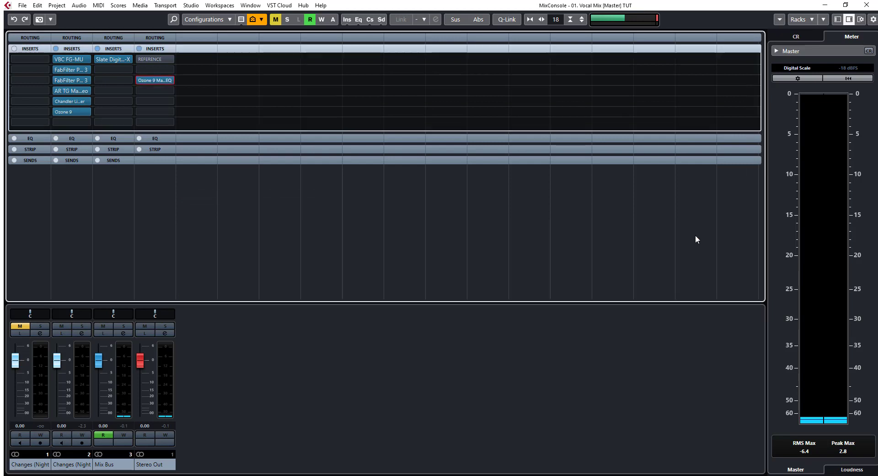
- Bypass Match EQ and activate REFERENCE on Stereo Out, and bypass the Chandler Limited and Ozone 9 inserts on the second channel
left_click(140, 81)
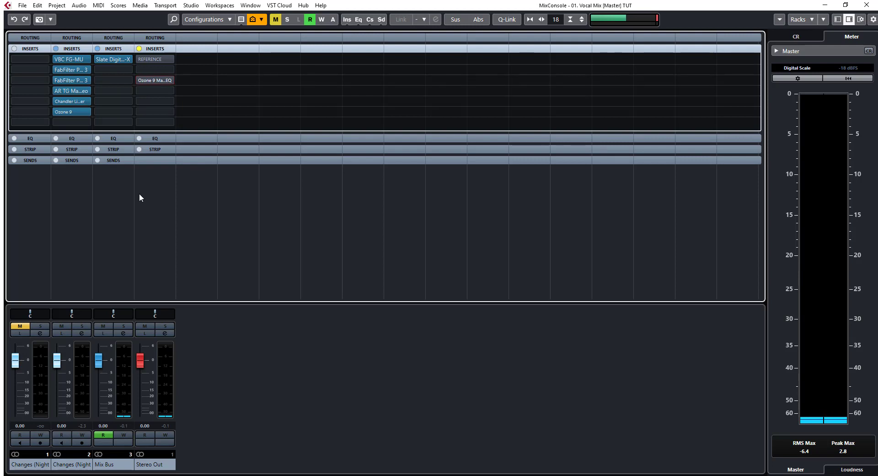
left_click(140, 60)
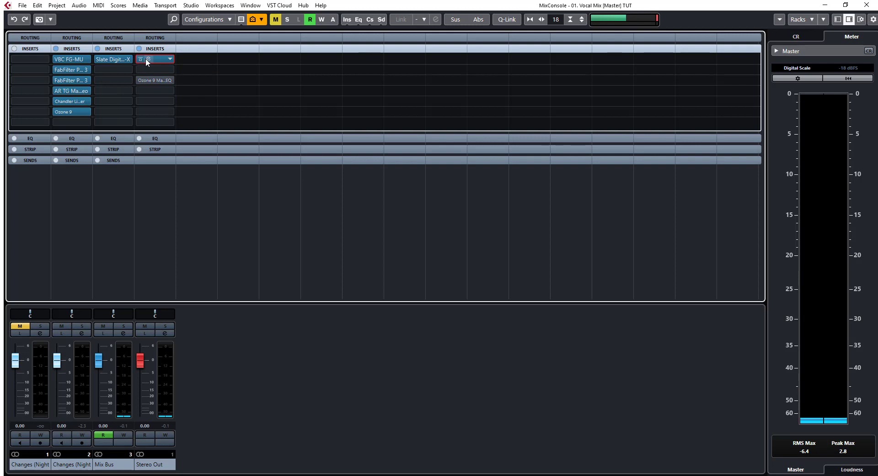
left_click(56, 112)
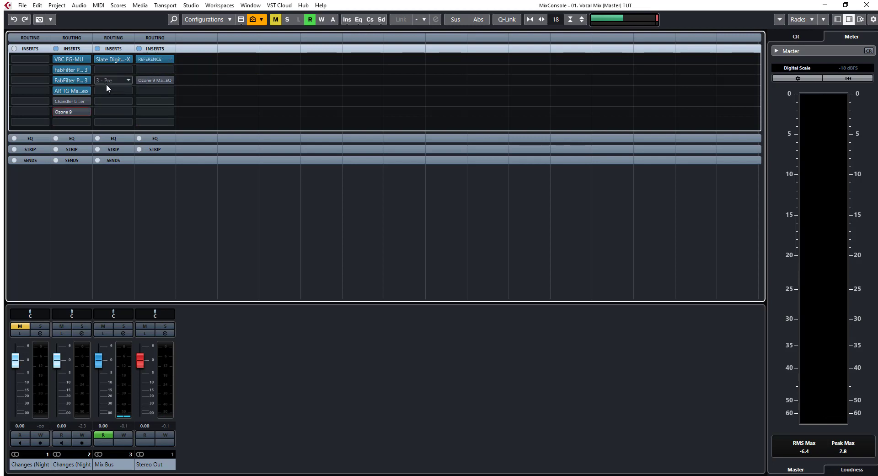
- Level-match the reference track to the original in REFERENCE while playing the mix, and collapse the plugin to its compact view
left_click(150, 59)
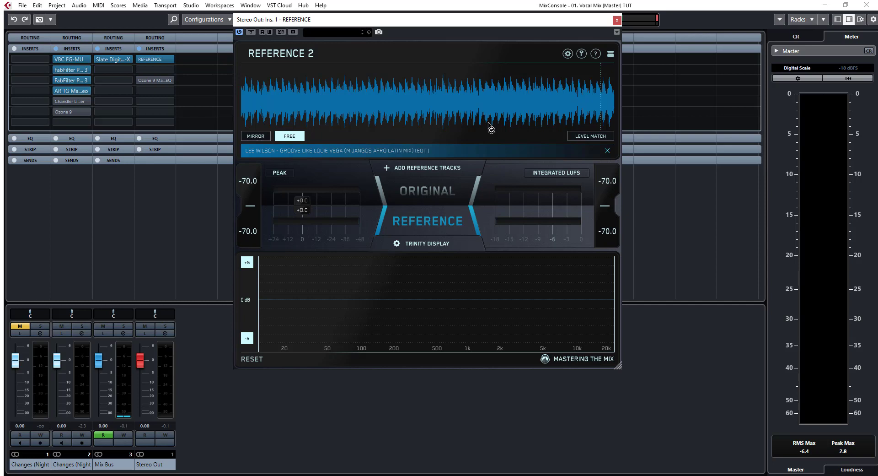
left_click(595, 136)
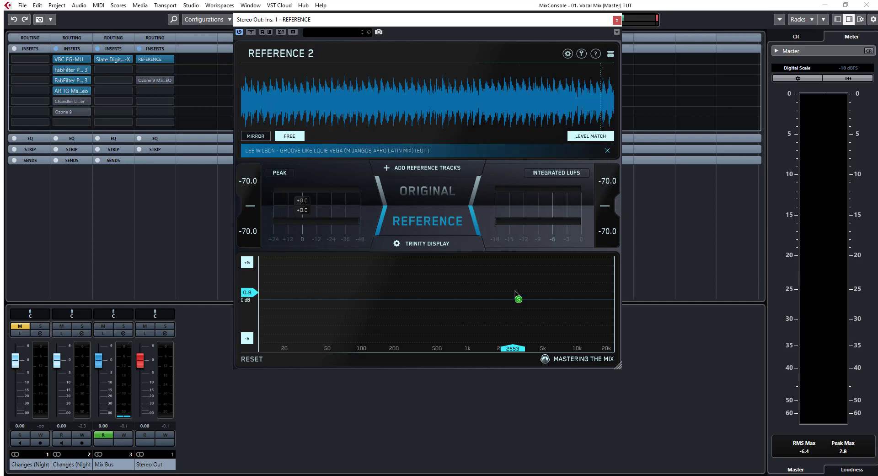
left_click(416, 188)
left_click_drag(388, 311, 420, 341)
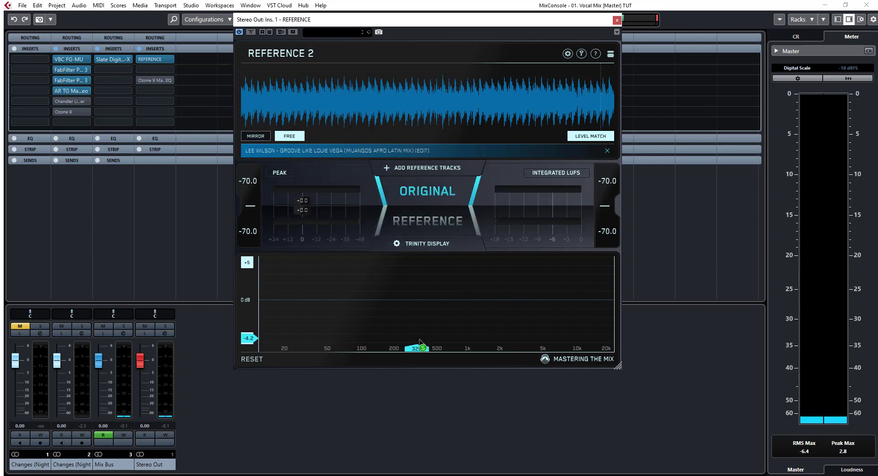
key("space")
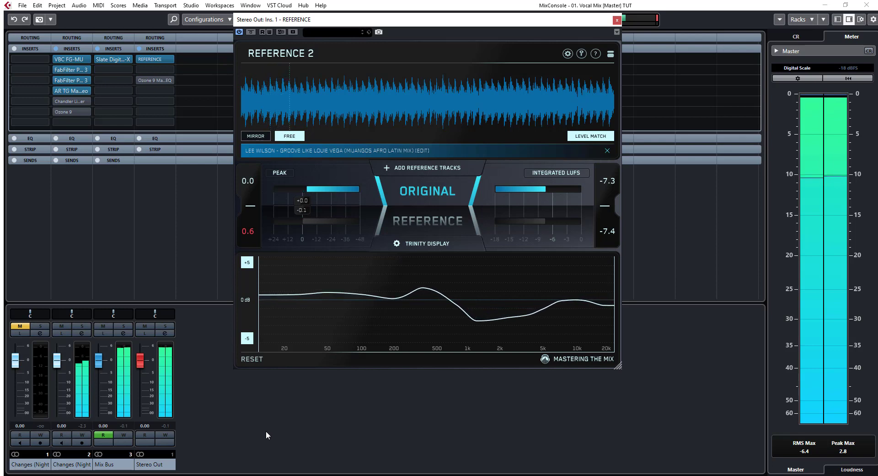
left_click(596, 135)
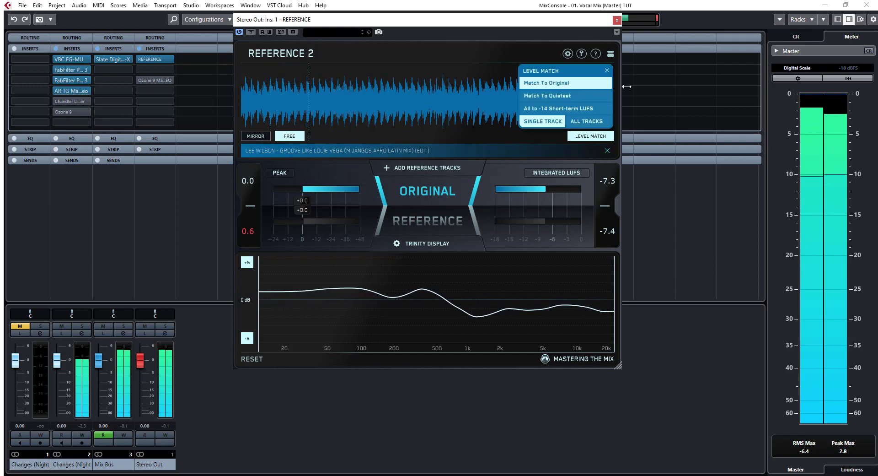
left_click(611, 54)
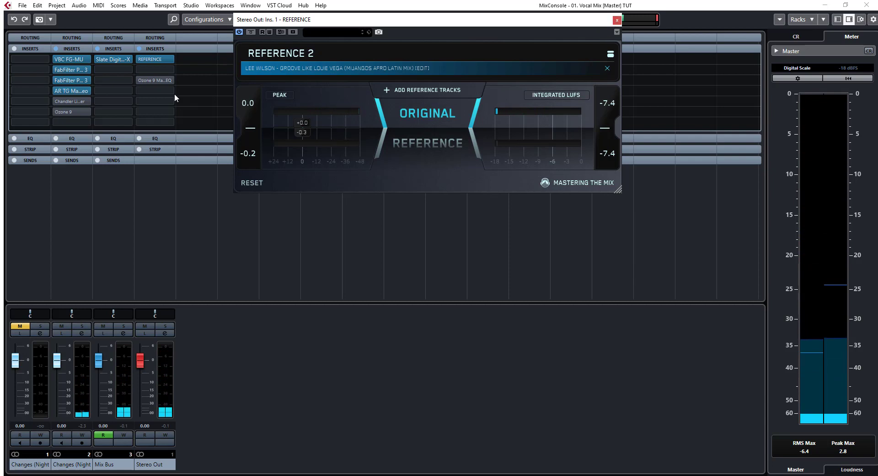
- Activate Ozone 9 Match EQ, capture its Reference snapshot while playing the reference track, and switch REFERENCE back to Original
left_click(152, 80)
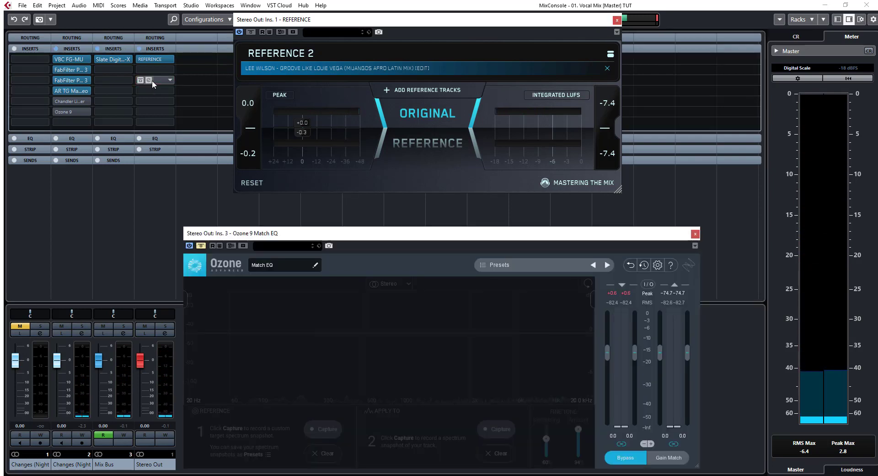
left_click(418, 144)
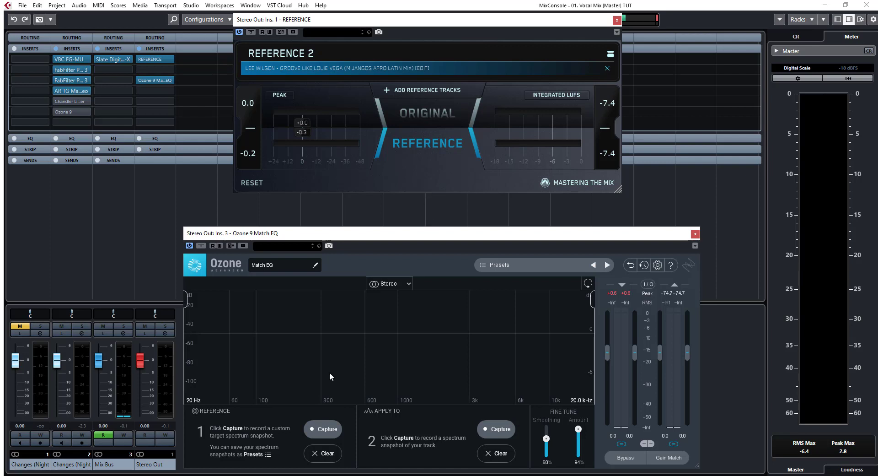
left_click(327, 432)
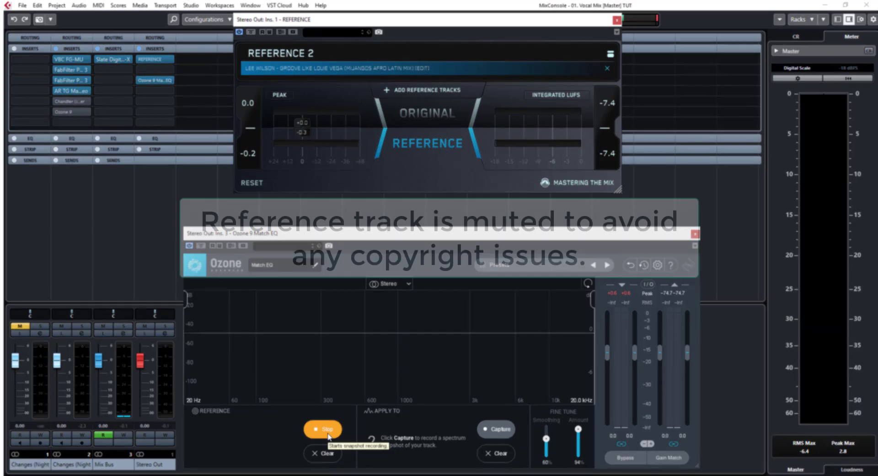
key("space")
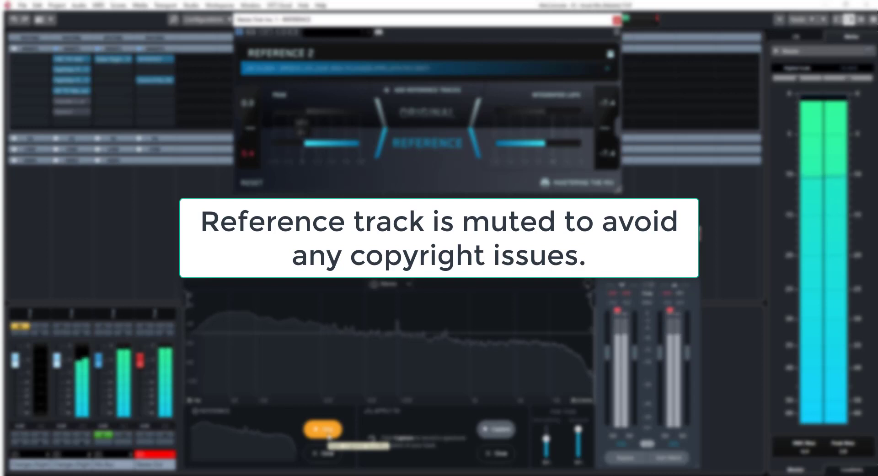
key("space")
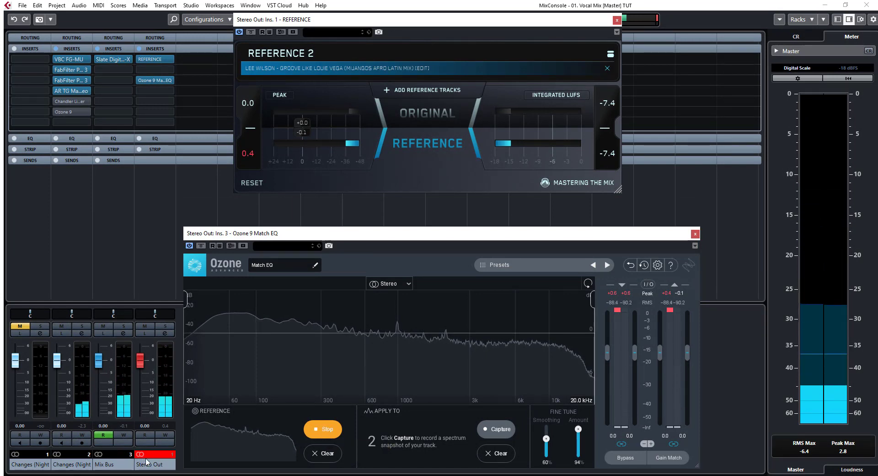
left_click(148, 459)
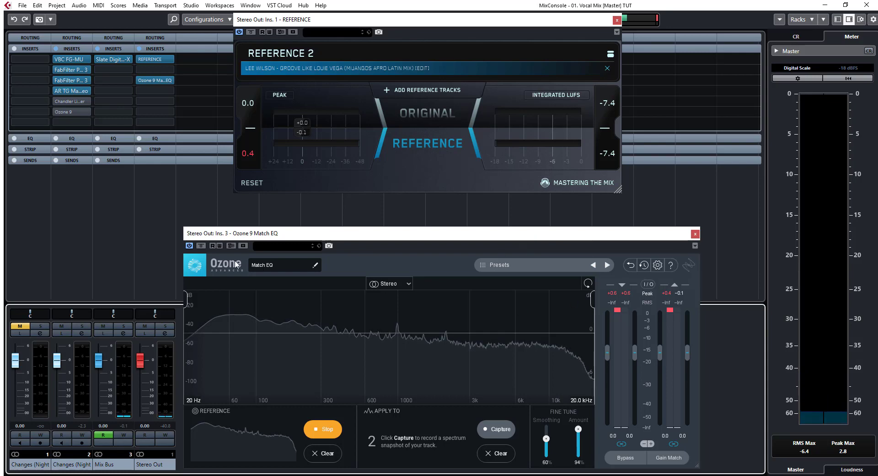
left_click(406, 112)
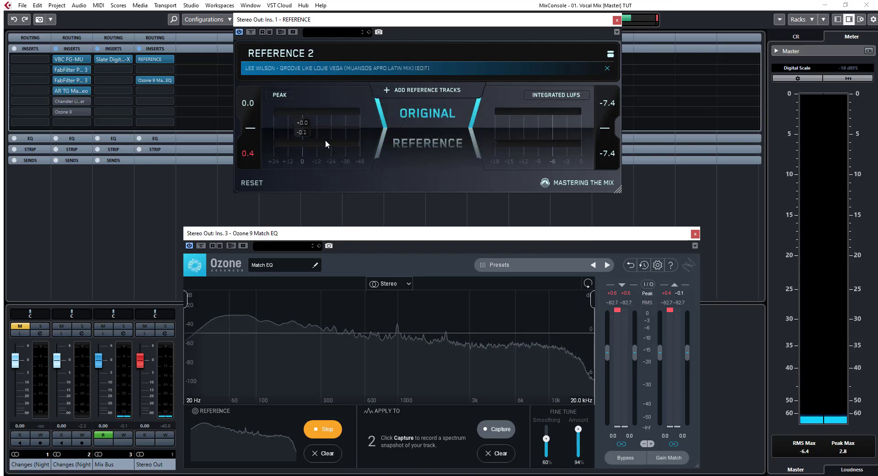
left_click(314, 432)
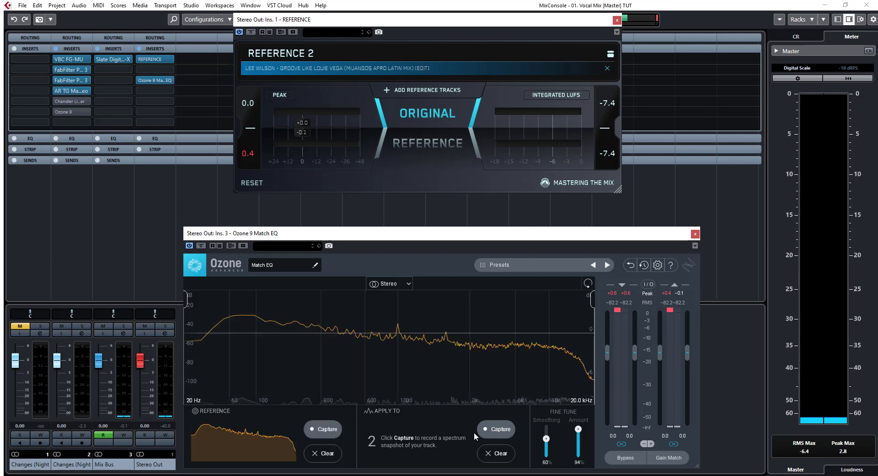
- Capture the original mix as Match EQ's Apply To snapshot during playback, and set the Amount to 0%
left_click(495, 429)
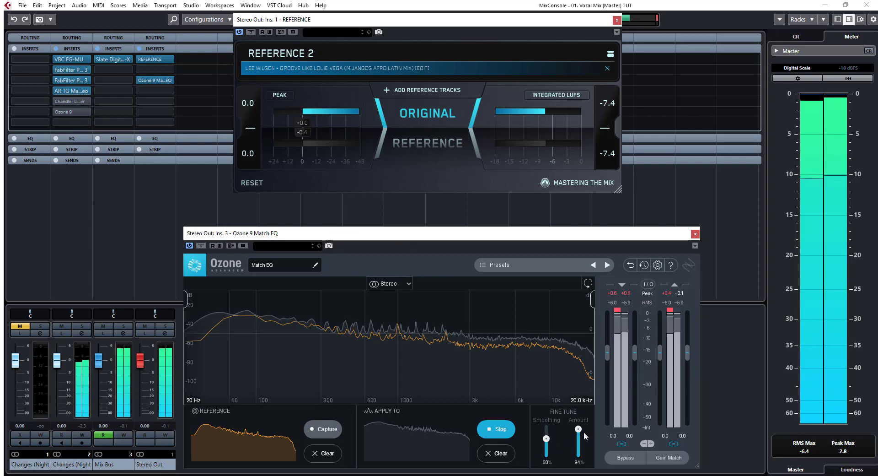
left_click_drag(578, 429, 578, 455)
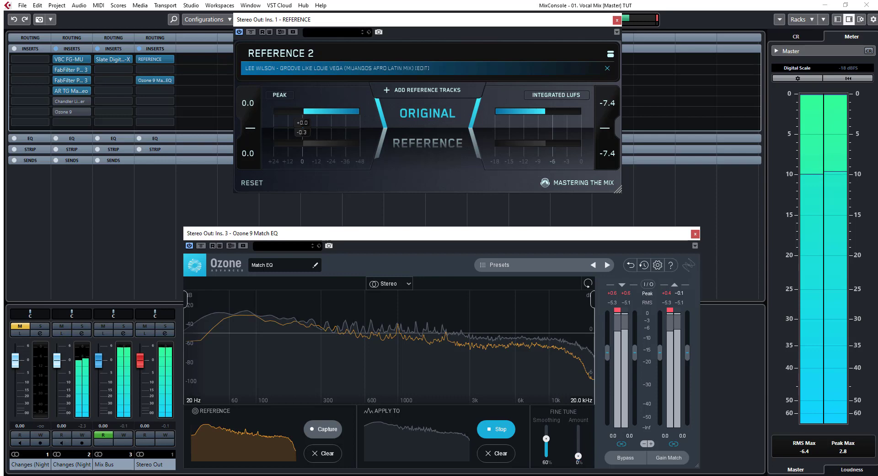
left_click(501, 431)
key("space")
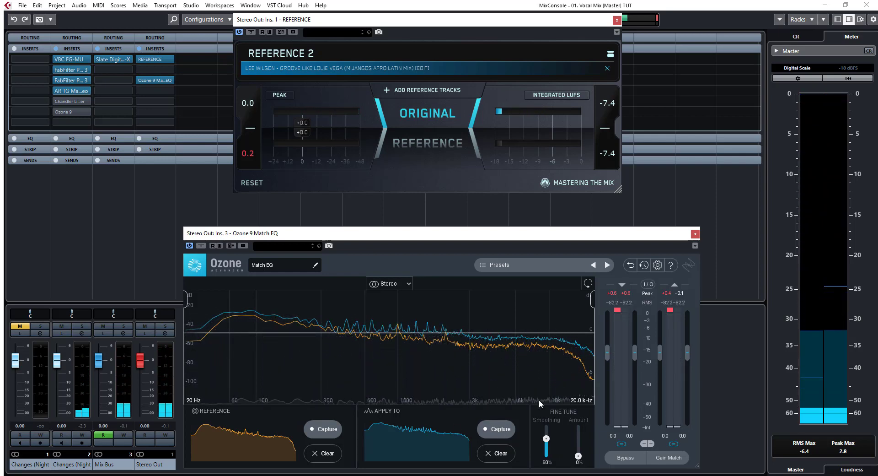
- Bypass and close the REFERENCE plugin, and move the Match EQ window to the middle of the mixer
left_click(251, 32)
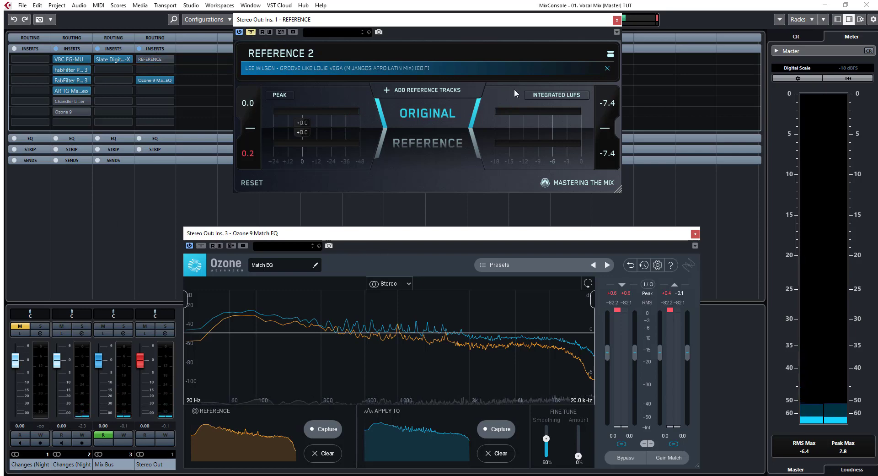
left_click(617, 20)
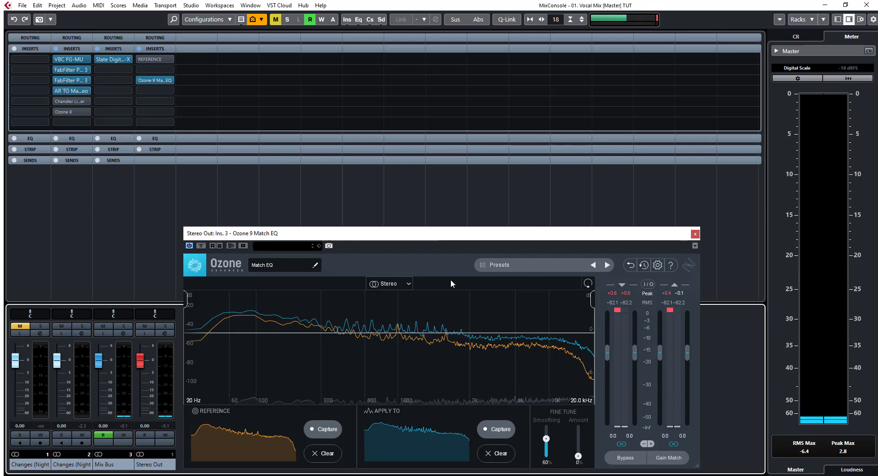
left_click_drag(447, 235, 494, 147)
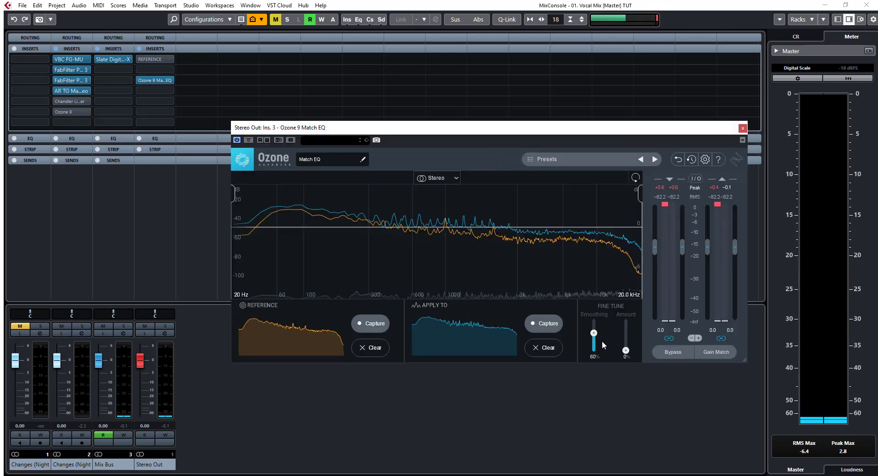
- Try Match EQ Amounts of 68% and 52%, and set the Amount to 30%
left_click_drag(626, 351, 629, 326)
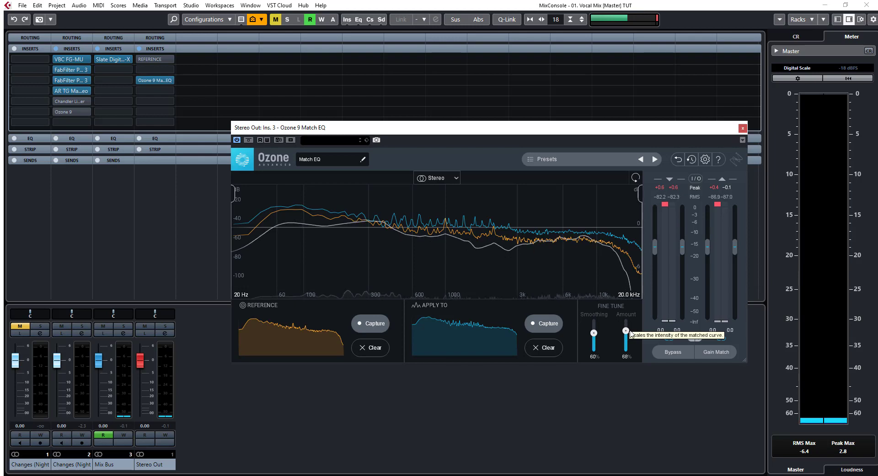
left_click_drag(629, 326, 632, 338)
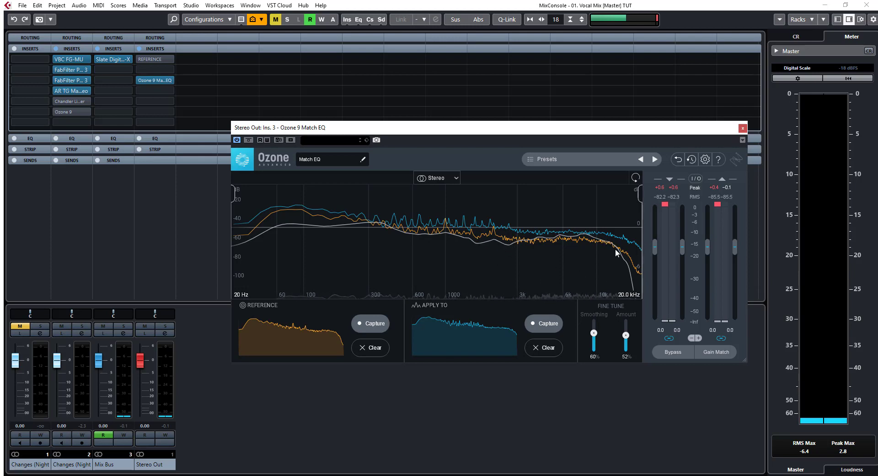
left_click_drag(626, 335, 625, 341)
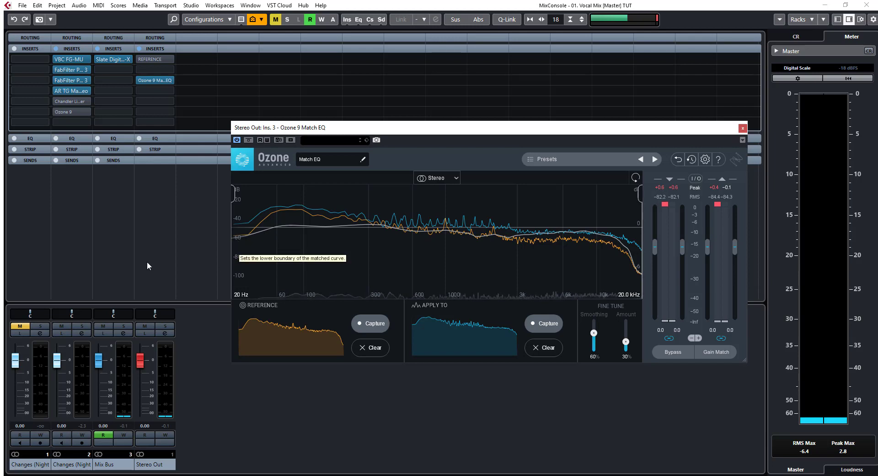
- Open the Chandler Limited Curve Bender on the second channel and arrange it below the Match EQ window
left_click(64, 101)
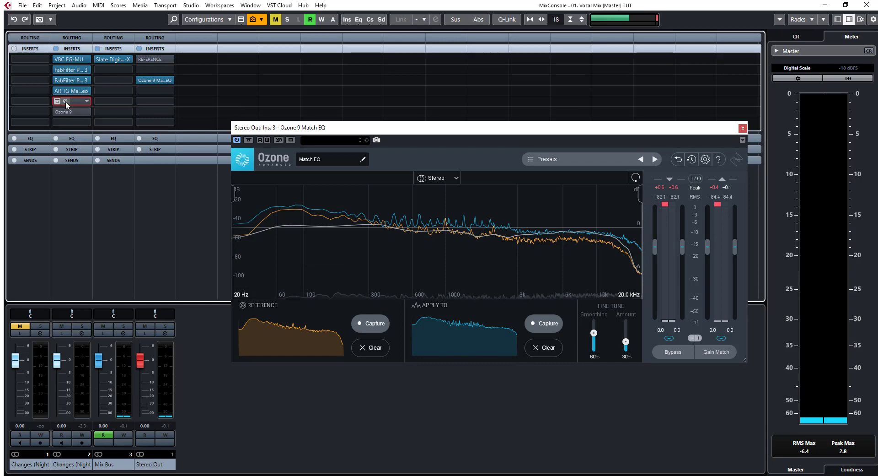
left_click(65, 100)
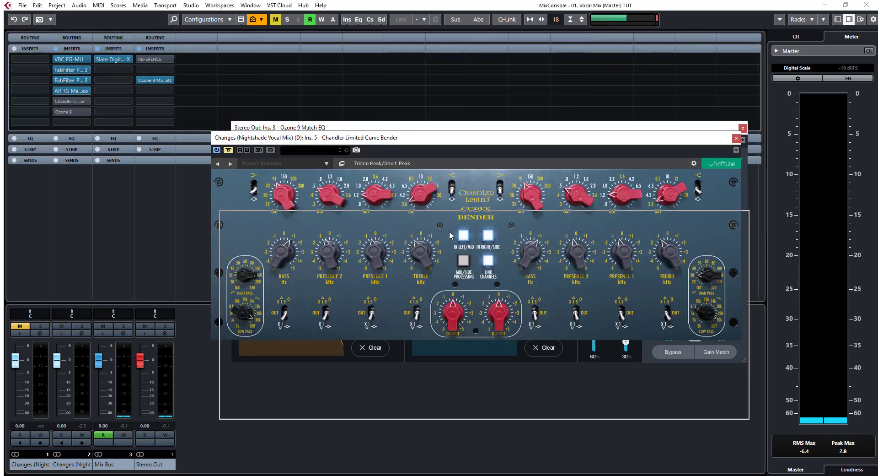
left_click_drag(450, 232, 446, 232)
left_click_drag(452, 128, 439, 64)
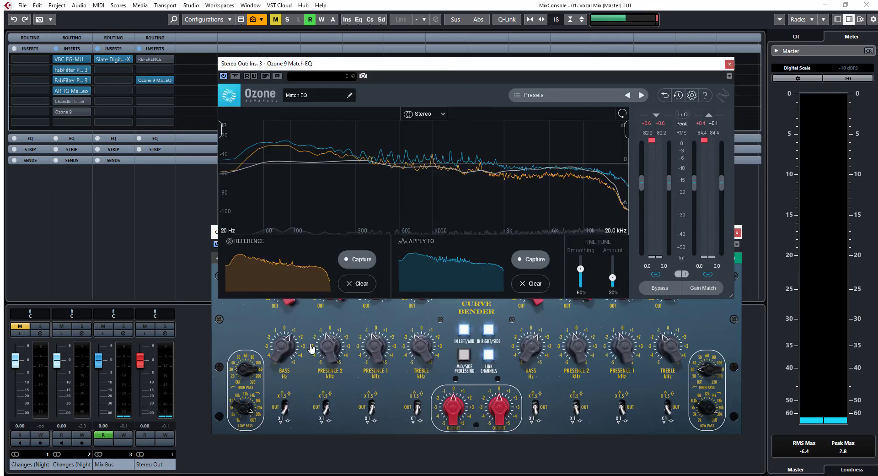
left_click(237, 327)
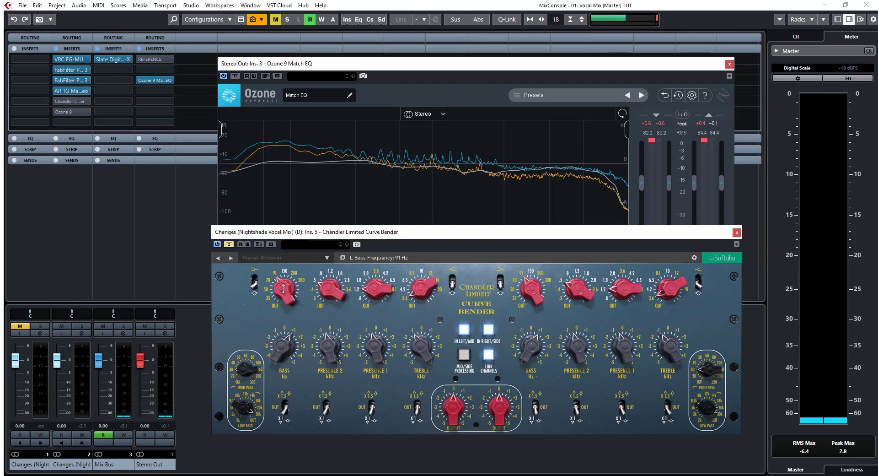
left_click(328, 58)
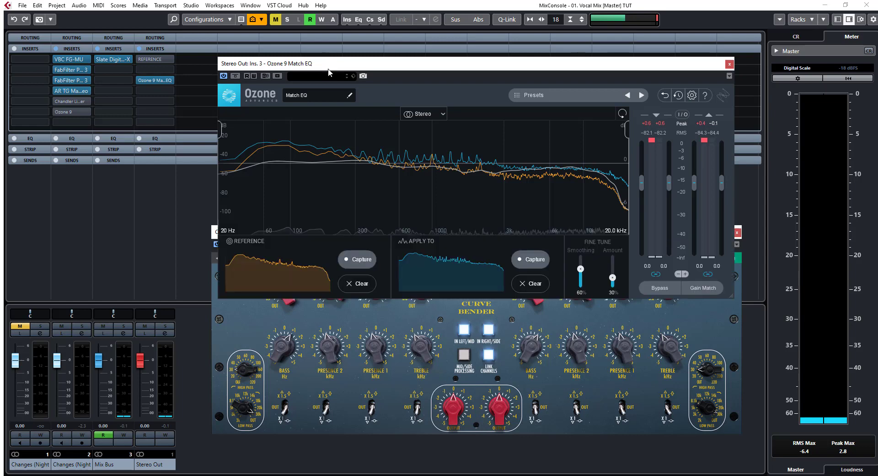
- Examine the Curve Bender's bass gain, bass peak/shelf switch and presence settings alongside the Match EQ curve
left_click(278, 357)
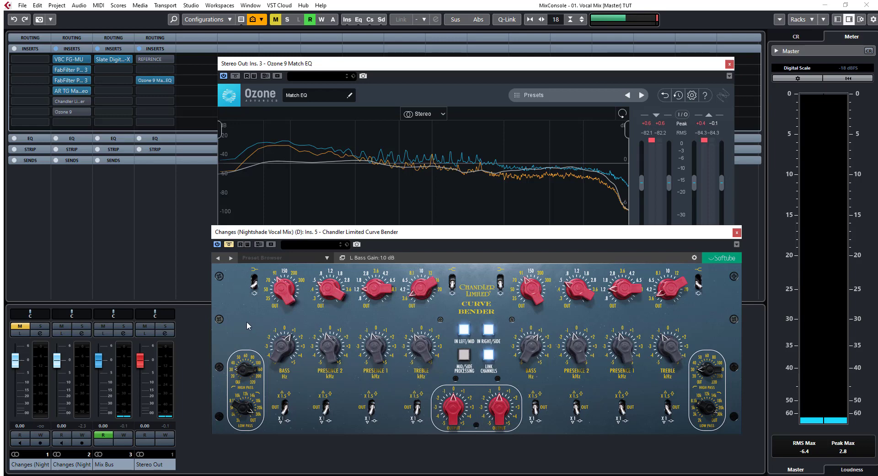
left_click(254, 286)
left_click(254, 286)
left_click(325, 344)
- Bypass and close Match EQ, and start playback with the Curve Bender window moved up to the middle of the mixer
left_click(236, 76)
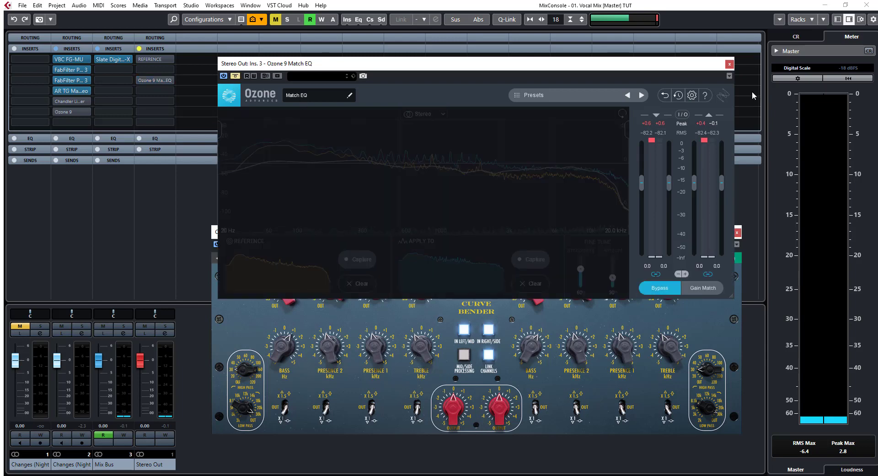
left_click(729, 63)
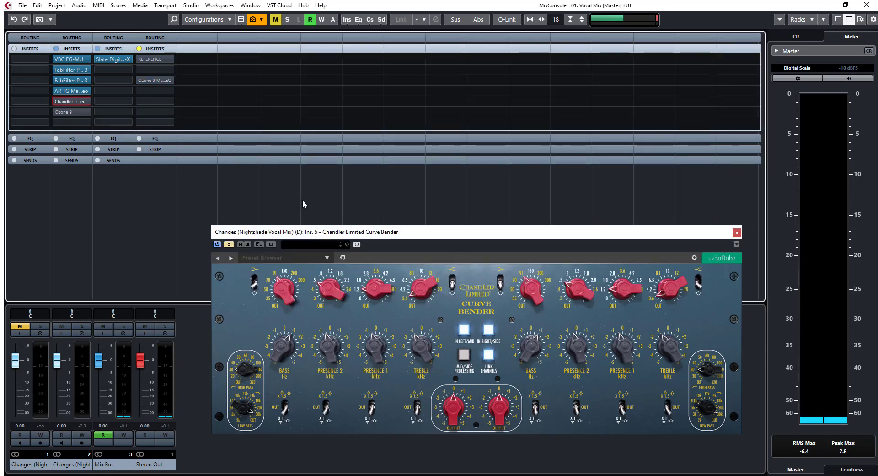
key("space")
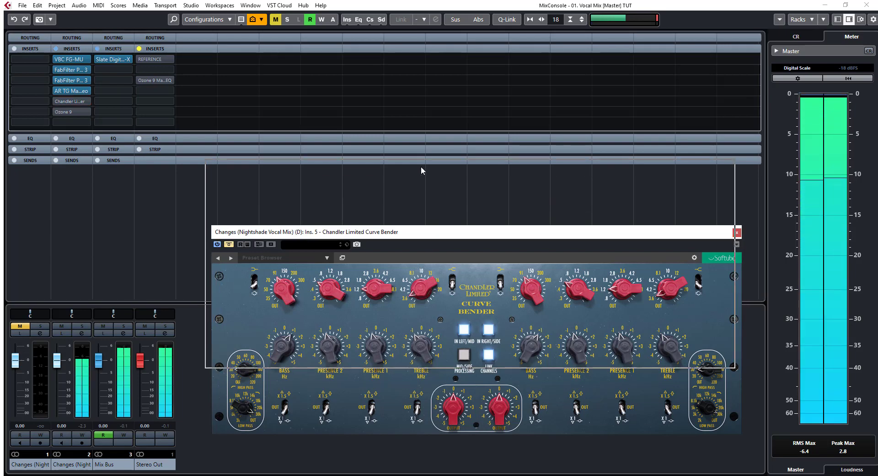
left_click_drag(429, 237, 420, 167)
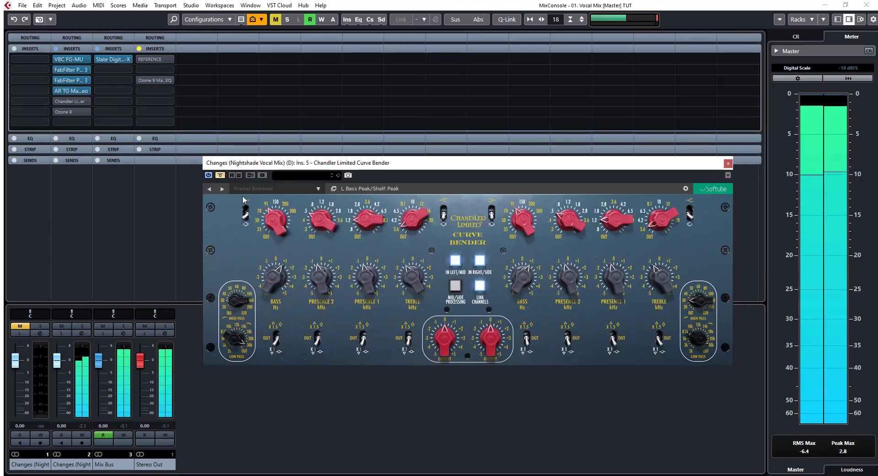
- Compare the master with and without the Curve Bender during playback, leave the plugin active, and check its high-pass and low-pass filters
left_click(220, 177)
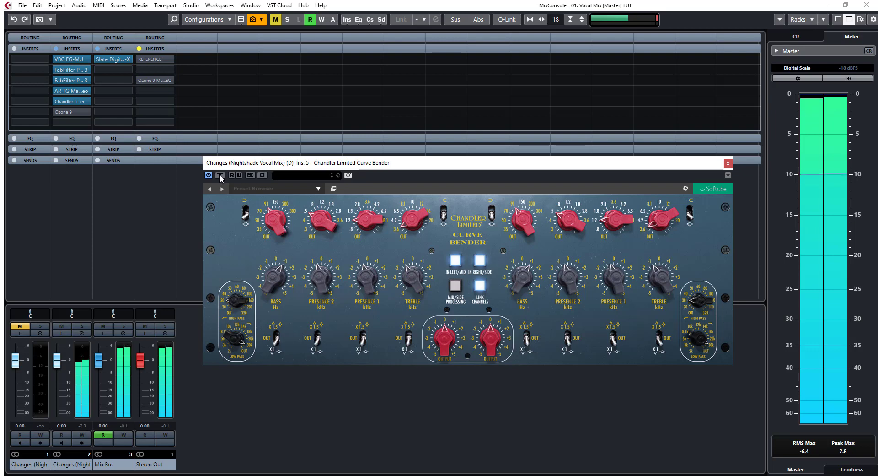
left_click(220, 175)
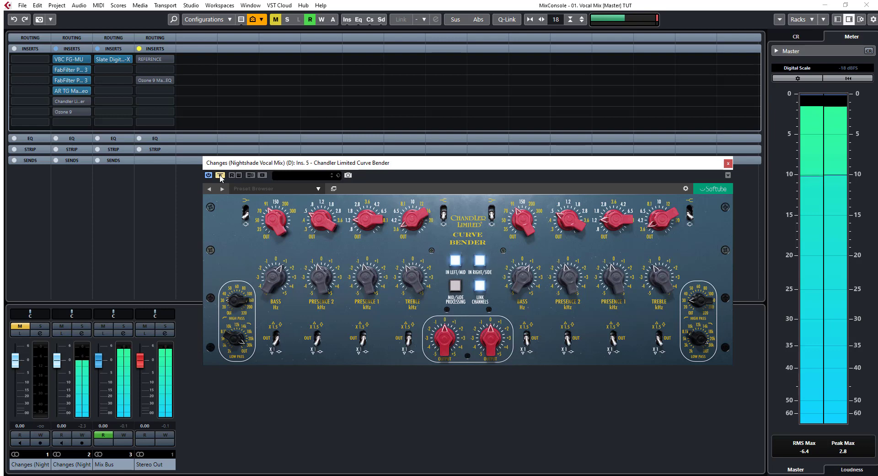
left_click(220, 175)
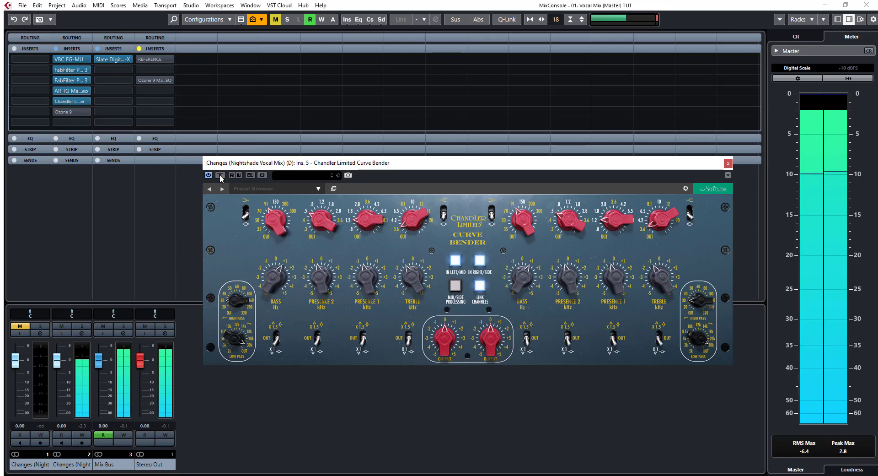
left_click(220, 176)
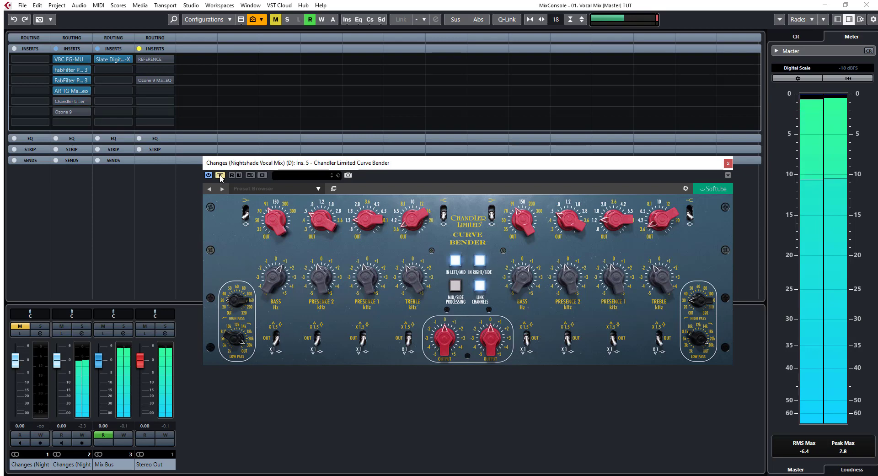
left_click(220, 176)
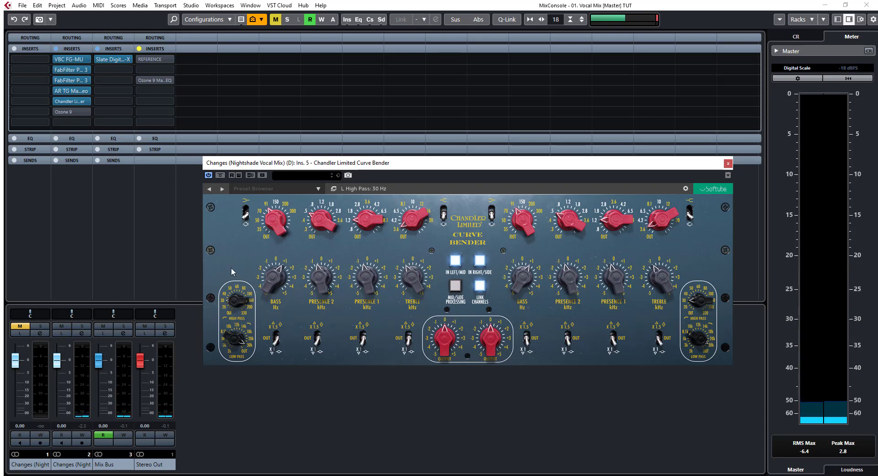
mouse_move(234, 304)
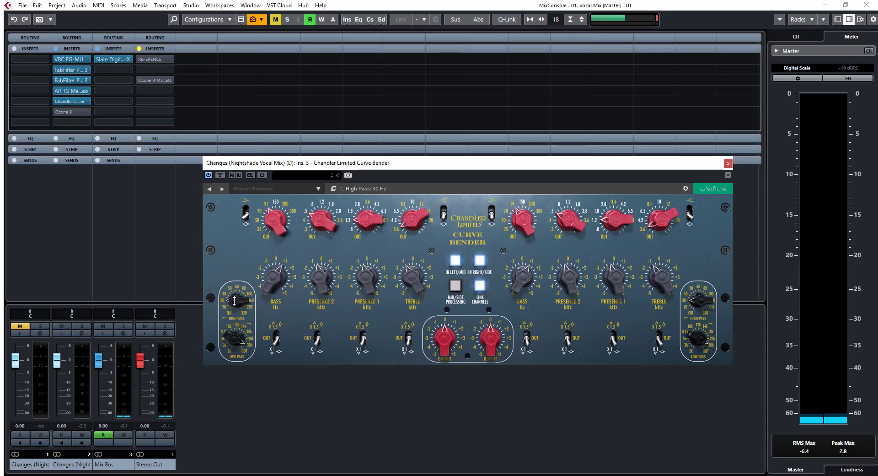
mouse_move(231, 339)
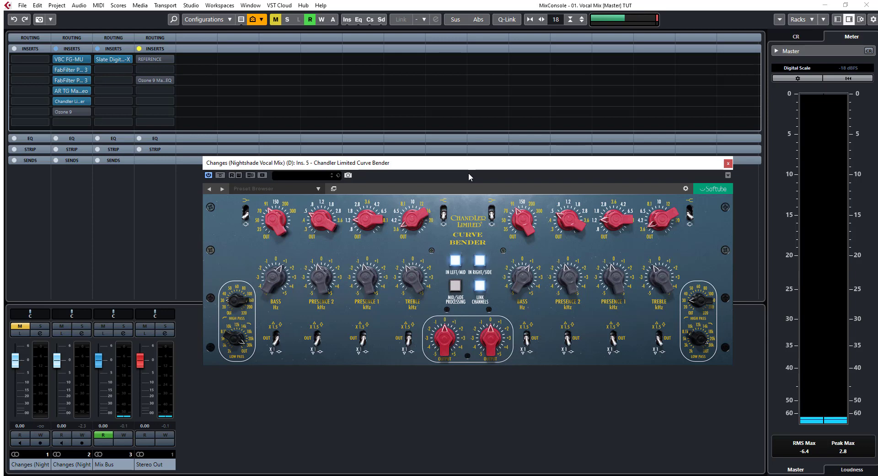
- Reopen Match EQ on the Stereo Out, enable it to examine its matching curve, and bypass it again
left_click(147, 85)
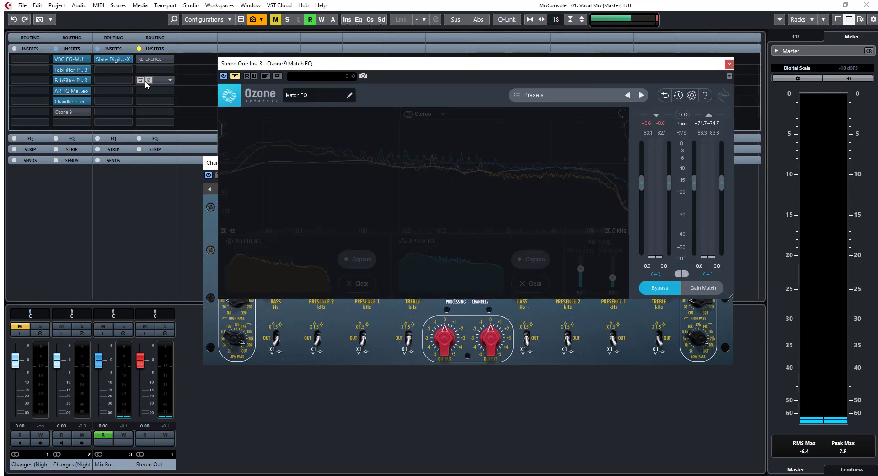
left_click(665, 288)
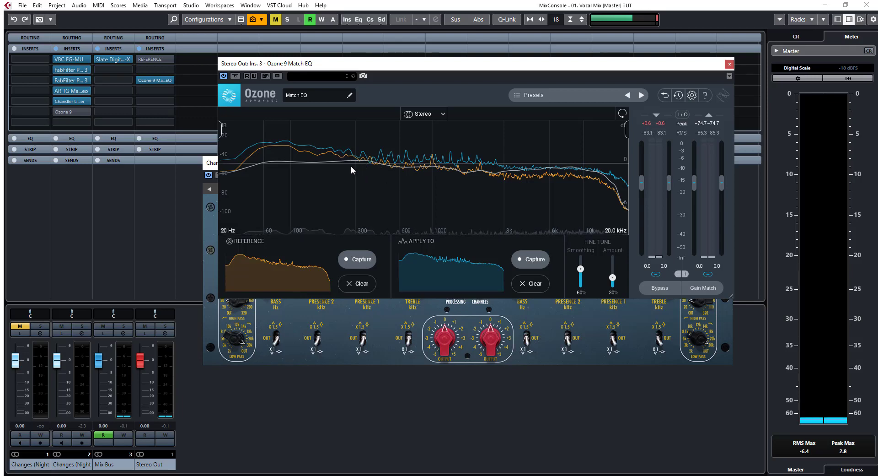
left_click(235, 75)
- Close the Match EQ and Curve Bender windows to return to the plain mixer view
left_click(730, 65)
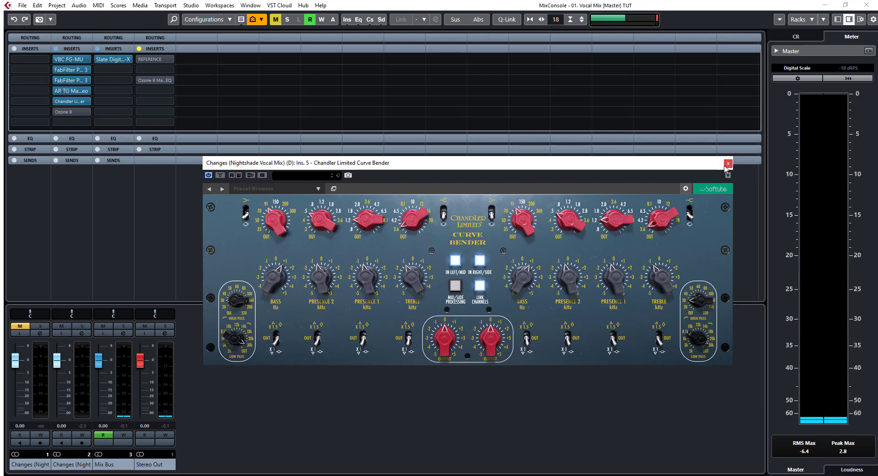
left_click(728, 163)
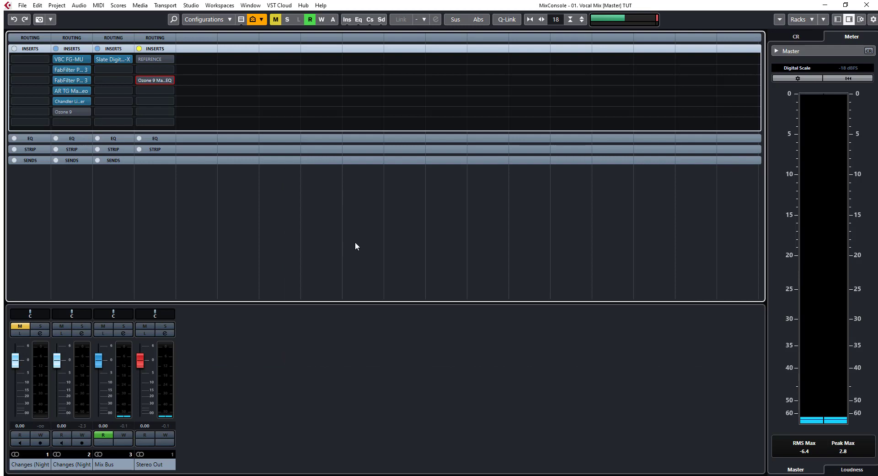
left_click(496, 400)
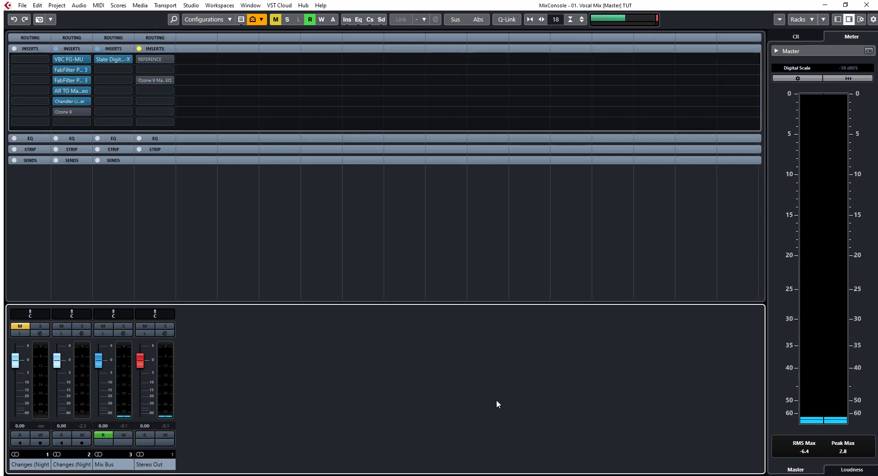